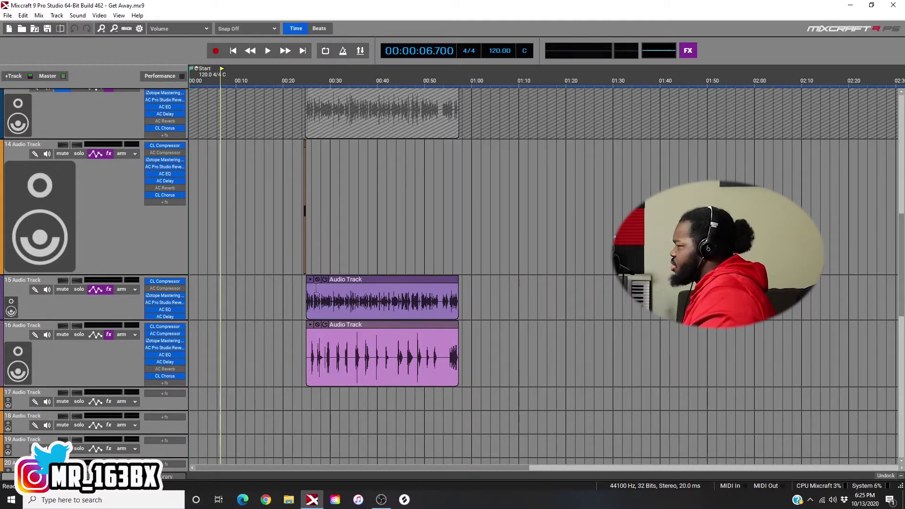
# Step: Insert a new SubMix track at track 17, below the vocals
pyautogui.click(305, 393)
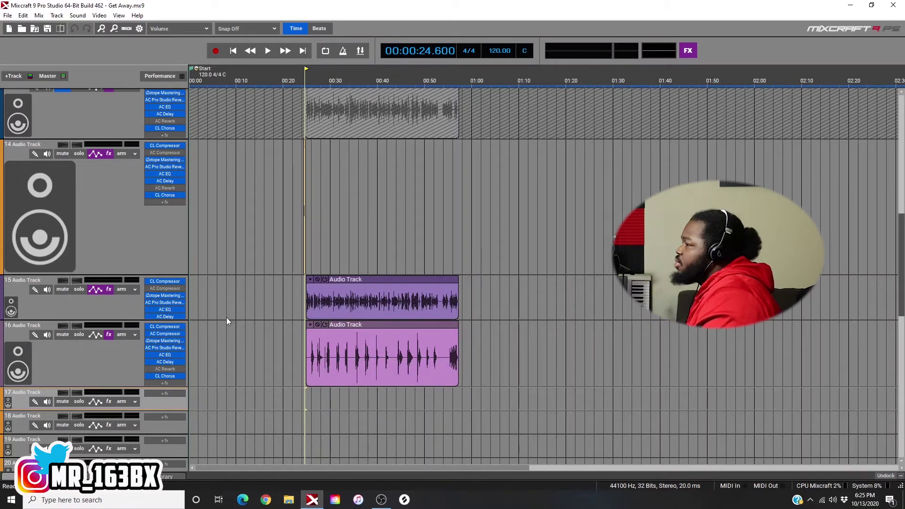
pyautogui.rightClick(24, 400)
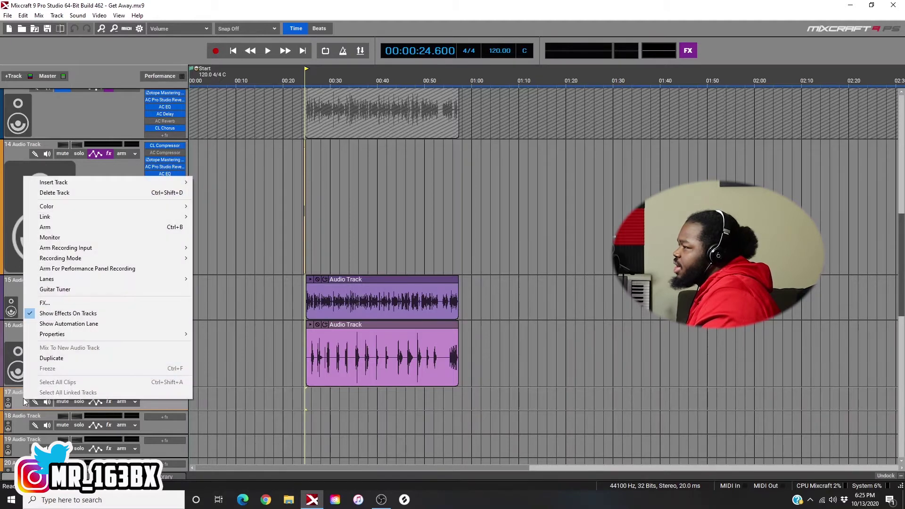
pyautogui.moveTo(186, 186)
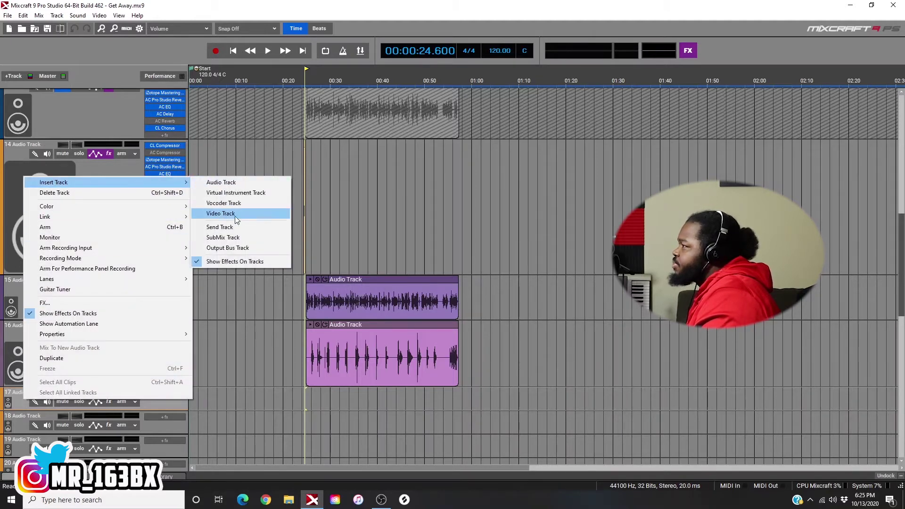
pyautogui.click(227, 237)
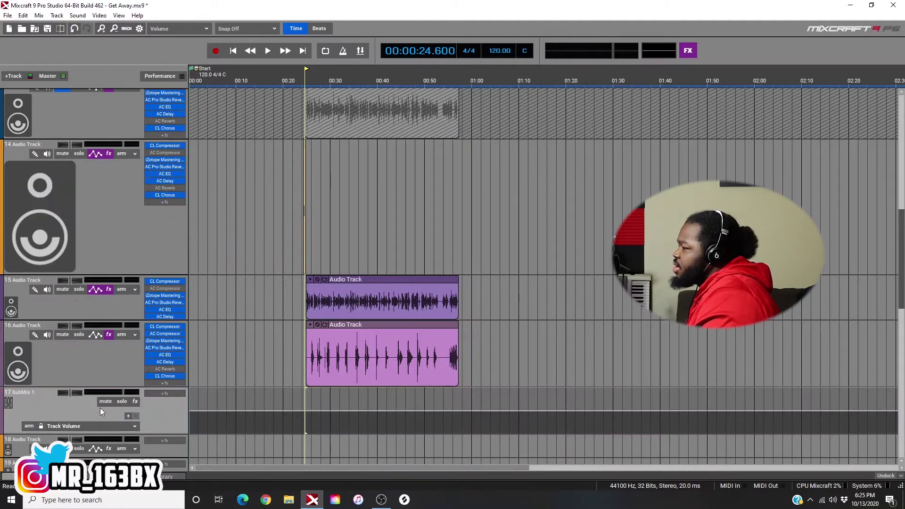
# Step: Load the saved 2022 effect chain onto SubMix 1
pyautogui.click(135, 402)
pyautogui.click(409, 398)
pyautogui.click(387, 398)
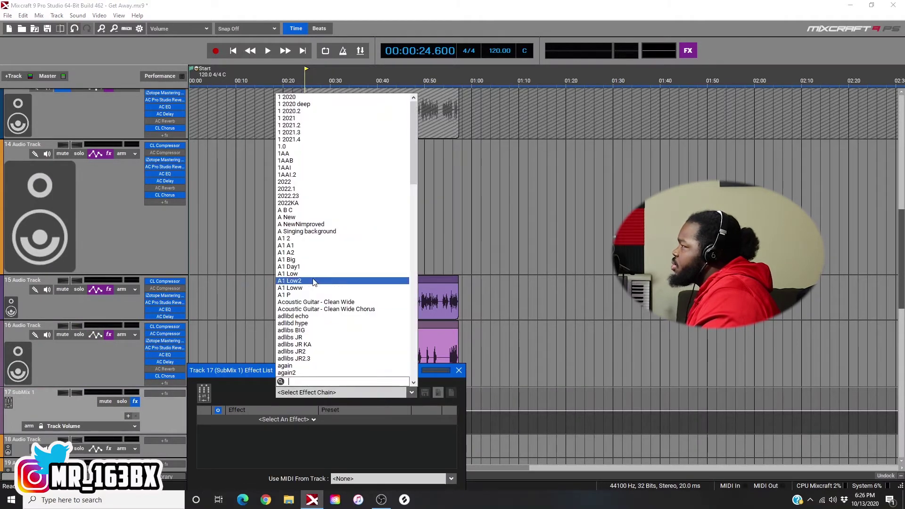
pyautogui.click(295, 183)
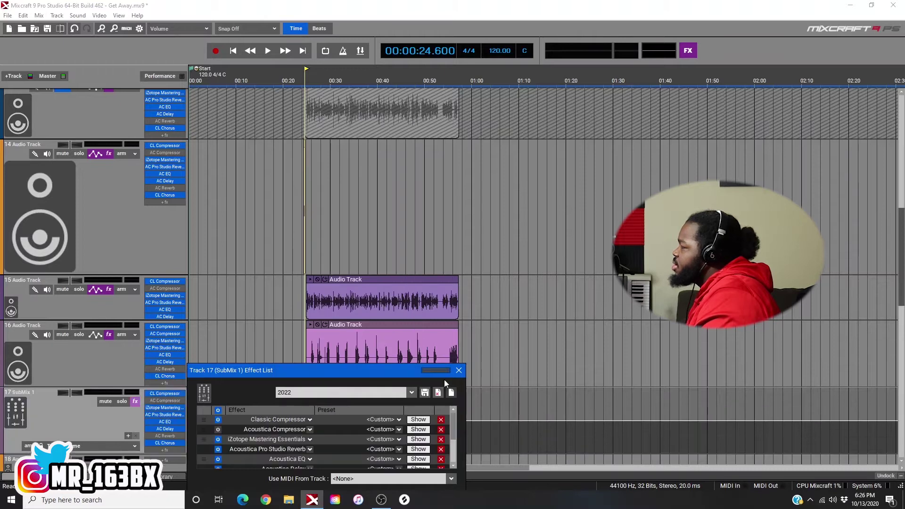
pyautogui.click(459, 371)
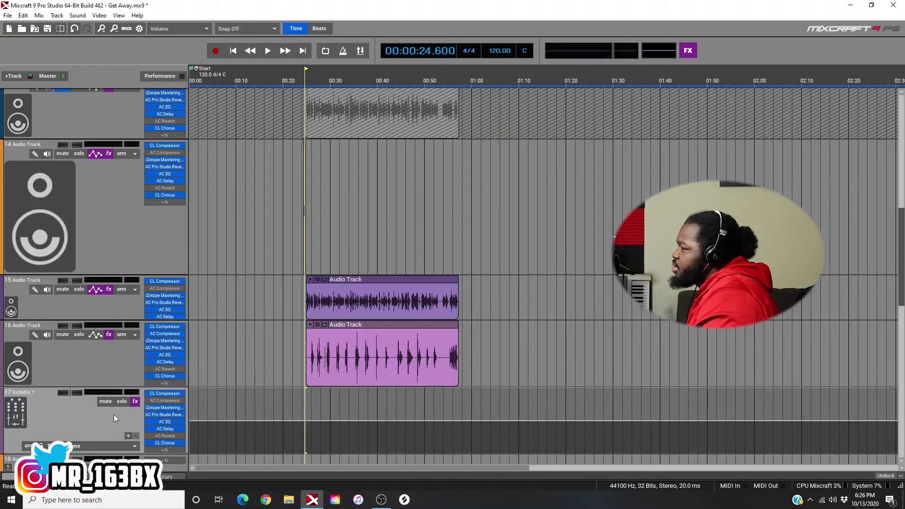
pyautogui.scroll(-4, 207, 283)
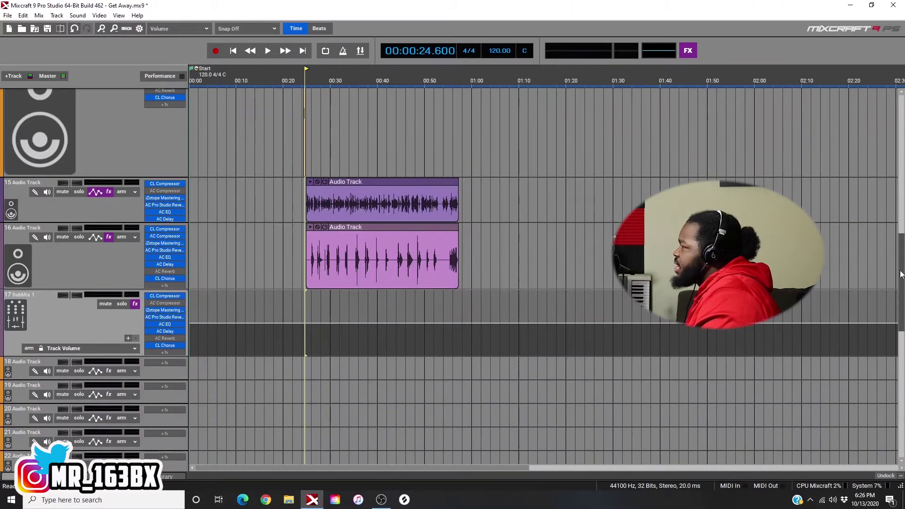
# Step: Open the mixer and set track 15's output to SubMix Track 17: SubMix 1
pyautogui.click(63, 192)
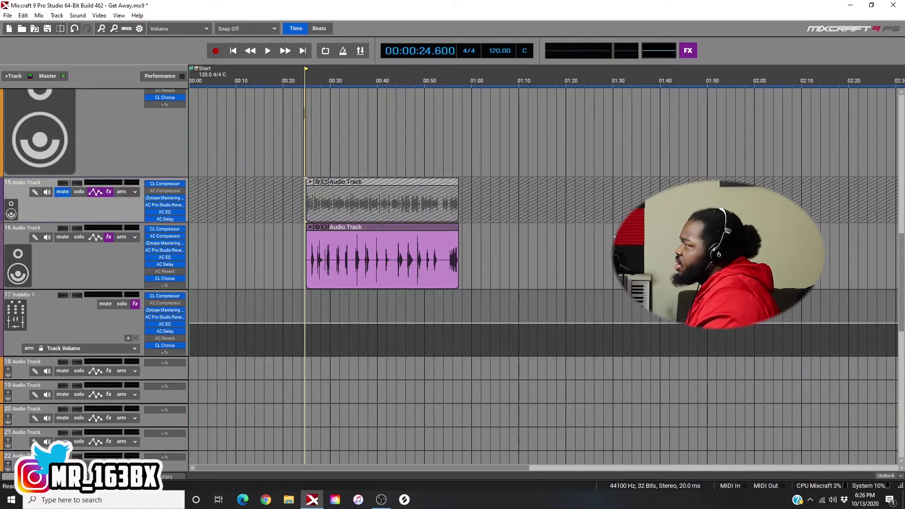
pyautogui.click(63, 193)
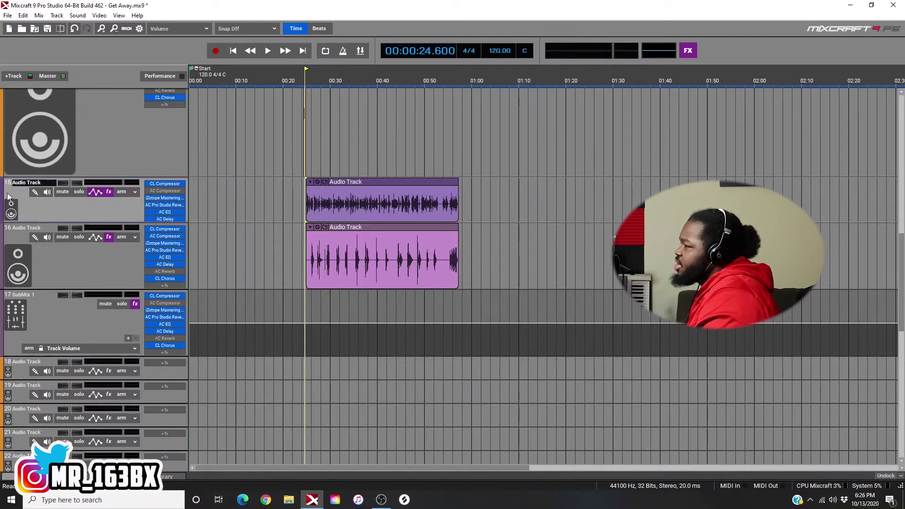
pyautogui.click(117, 477)
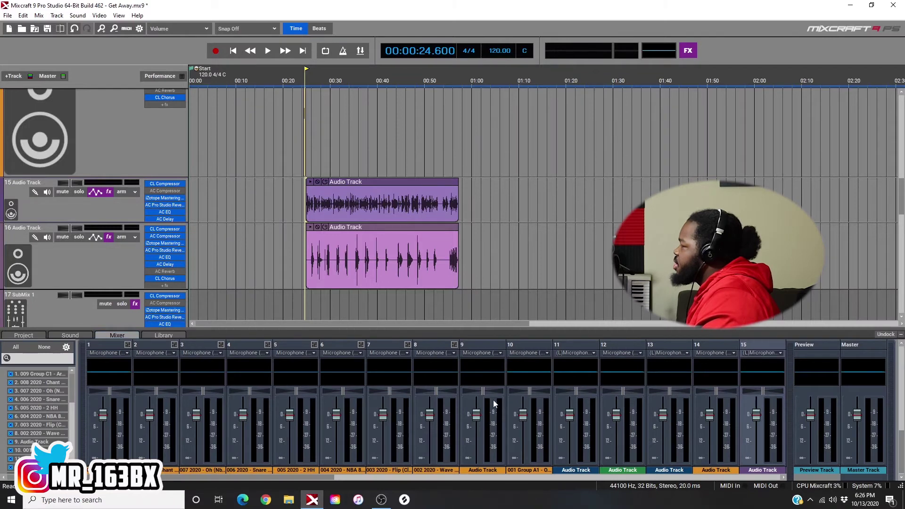
pyautogui.moveTo(902, 438); pyautogui.dragTo(902, 363)
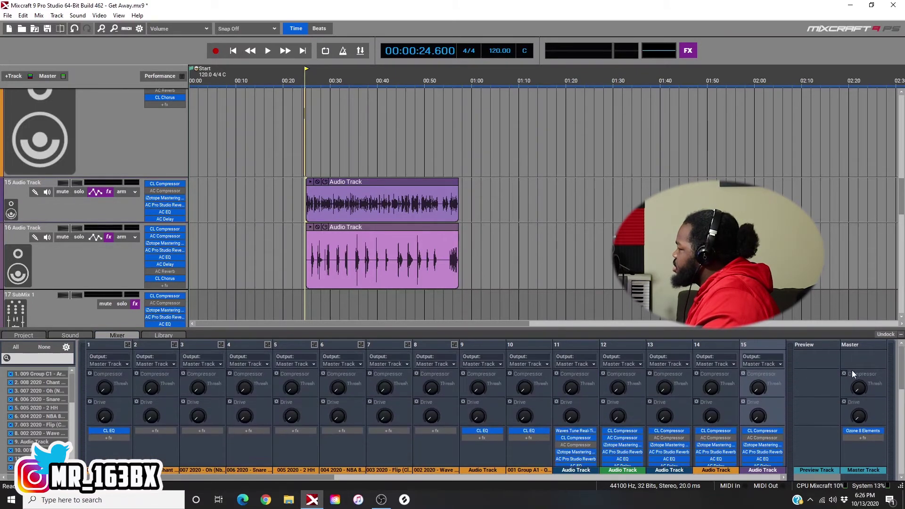
pyautogui.click(757, 364)
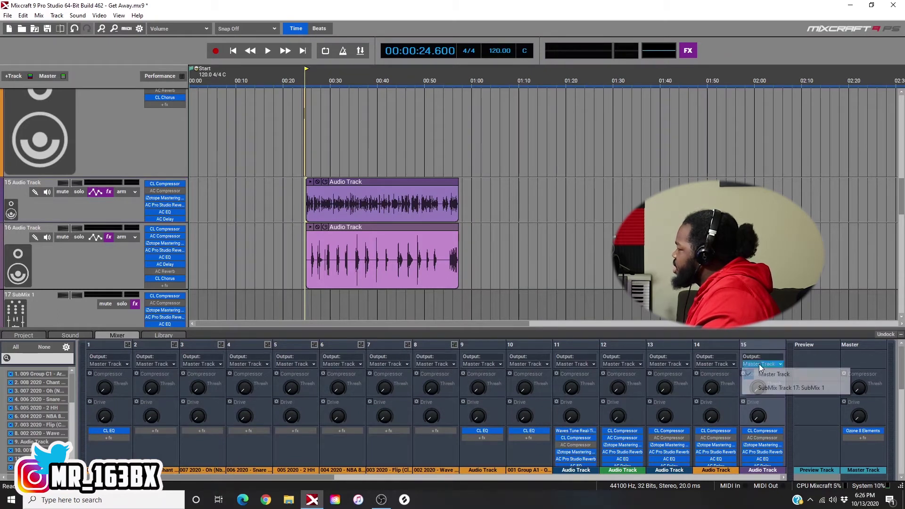
pyautogui.click(772, 388)
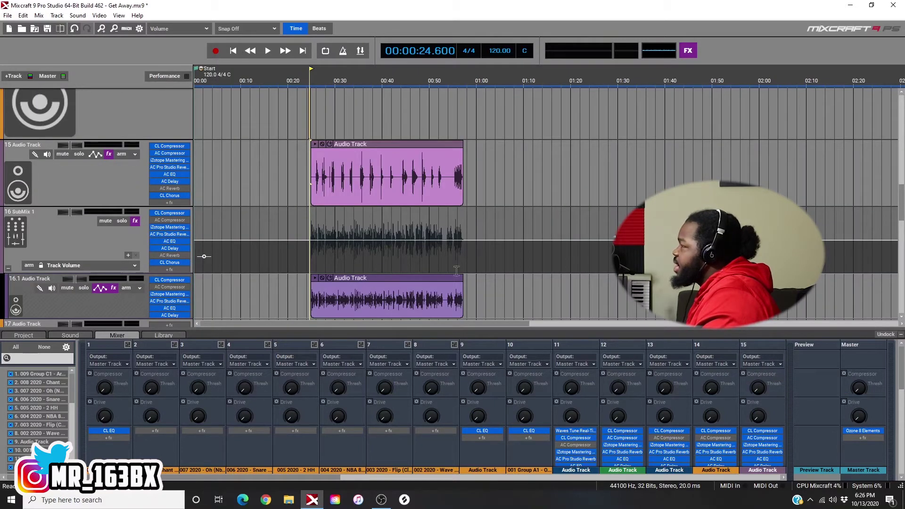
pyautogui.press('space')
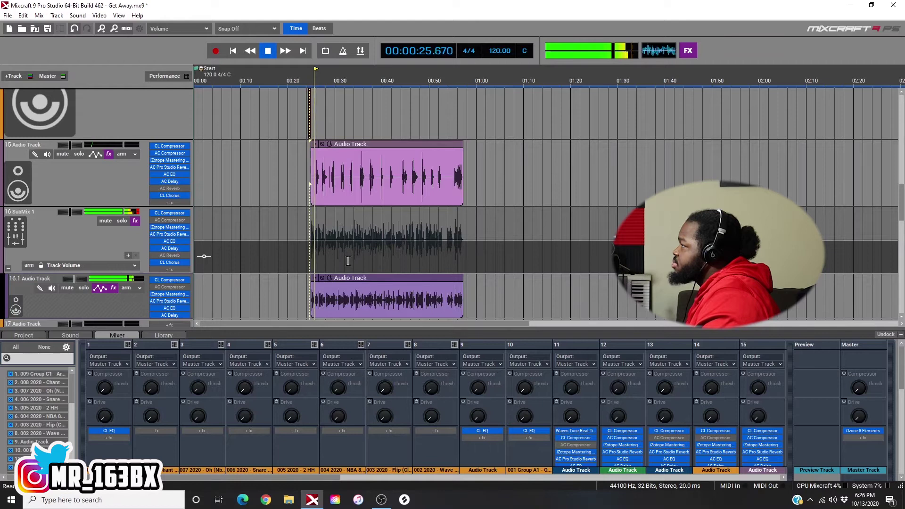
pyautogui.click(60, 156)
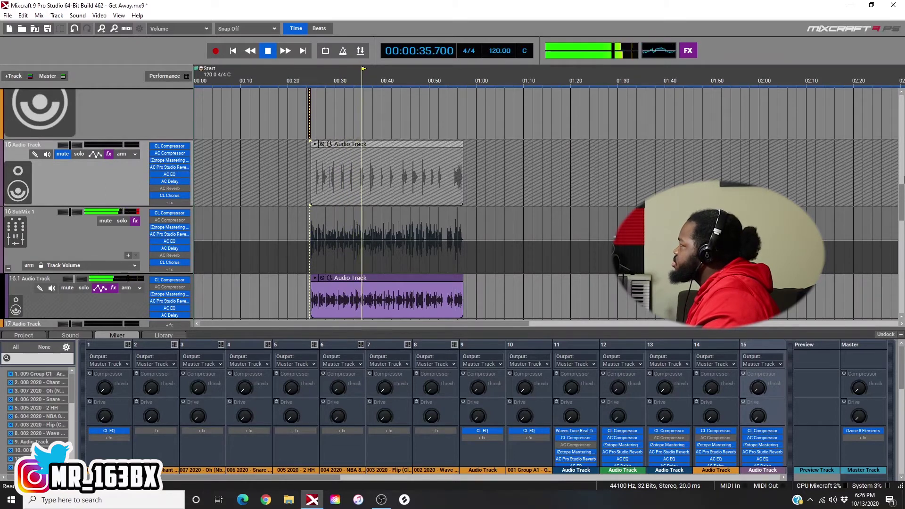
pyautogui.moveTo(901, 200)
pyautogui.mouseDown()
pyautogui.moveTo(902, 245)
pyautogui.moveTo(902, 178)
pyautogui.moveTo(903, 201)
pyautogui.mouseUp()
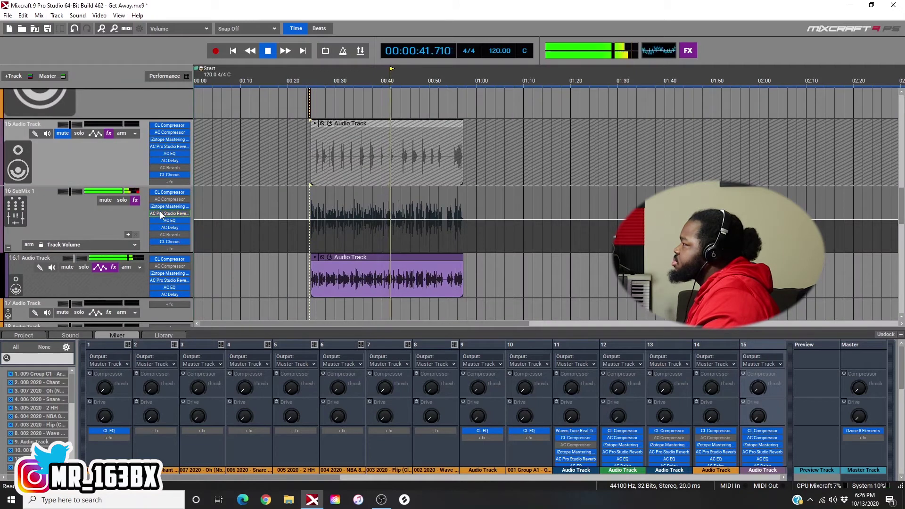
pyautogui.press('space')
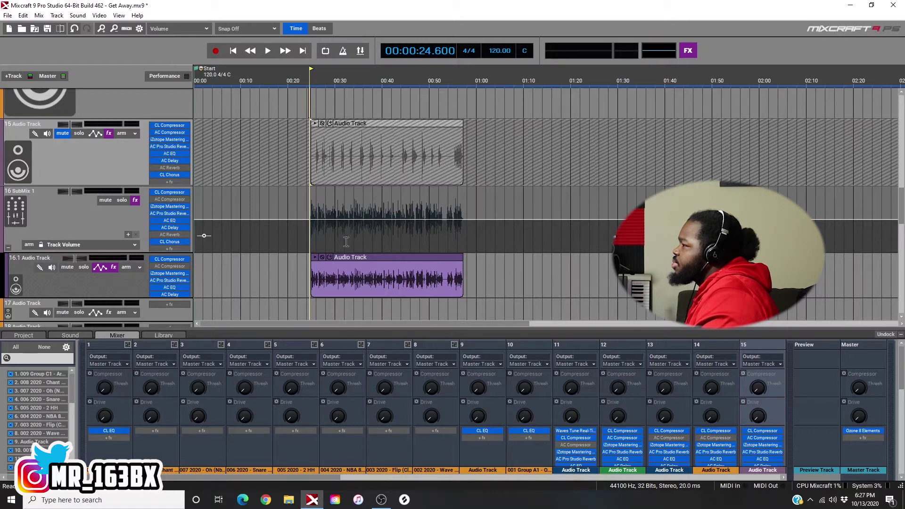
pyautogui.click(63, 133)
pyautogui.click(66, 267)
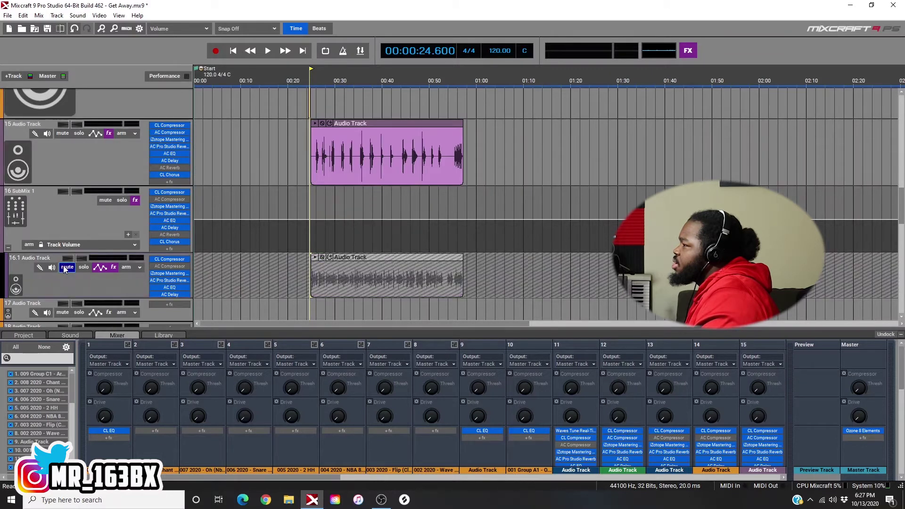
pyautogui.press('space')
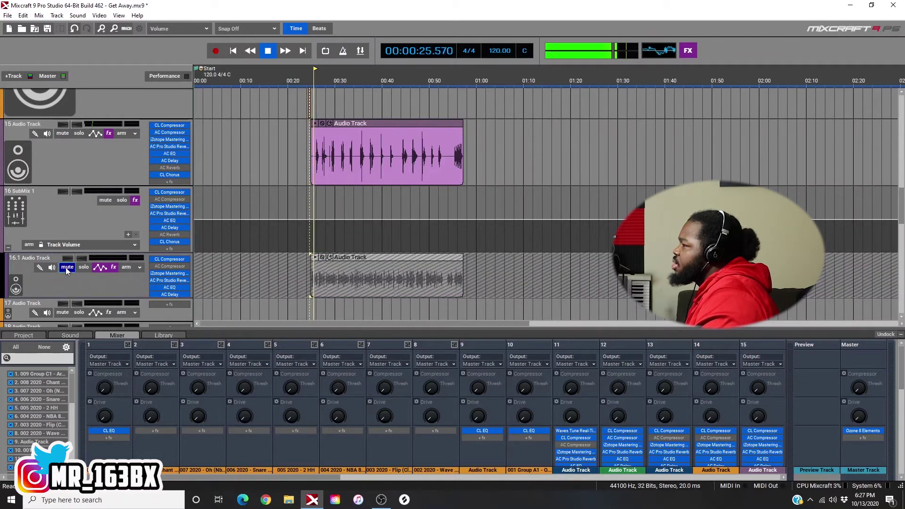
pyautogui.click(66, 268)
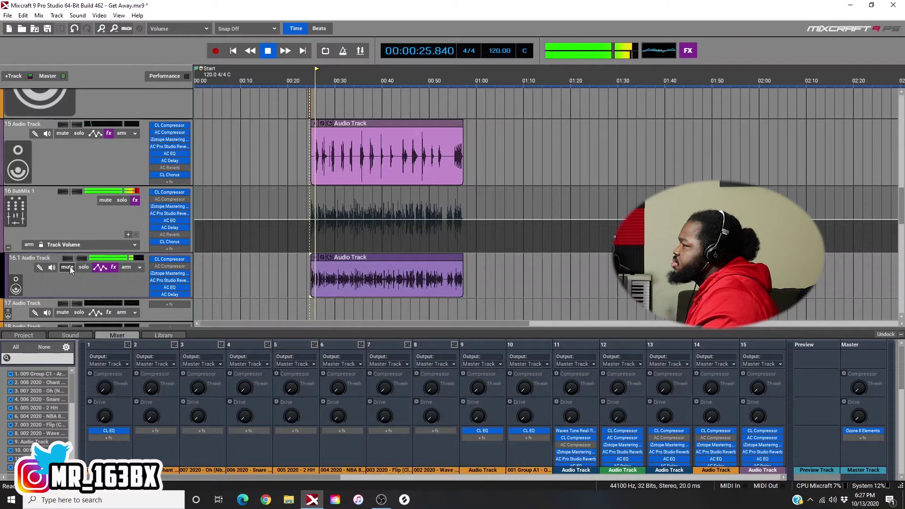
pyautogui.press('space')
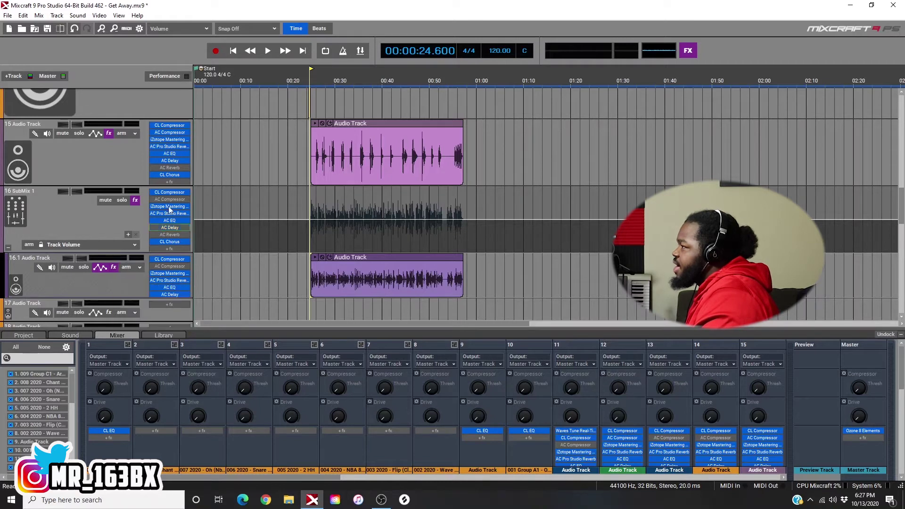
# Step: Clear every effect from track 16.1's effect list
pyautogui.click(114, 268)
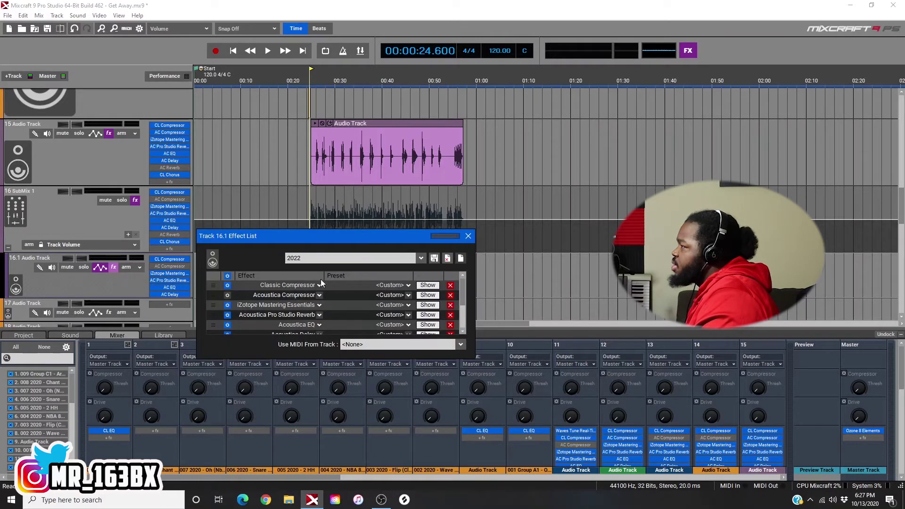
pyautogui.click(462, 258)
pyautogui.click(468, 235)
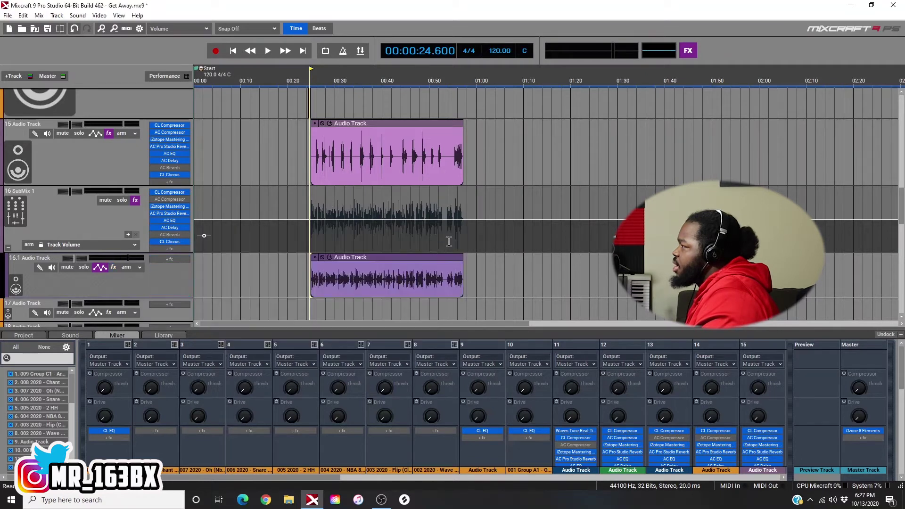
# Step: Play the SubMix vocals back twice to check the sound
pyautogui.press('space')
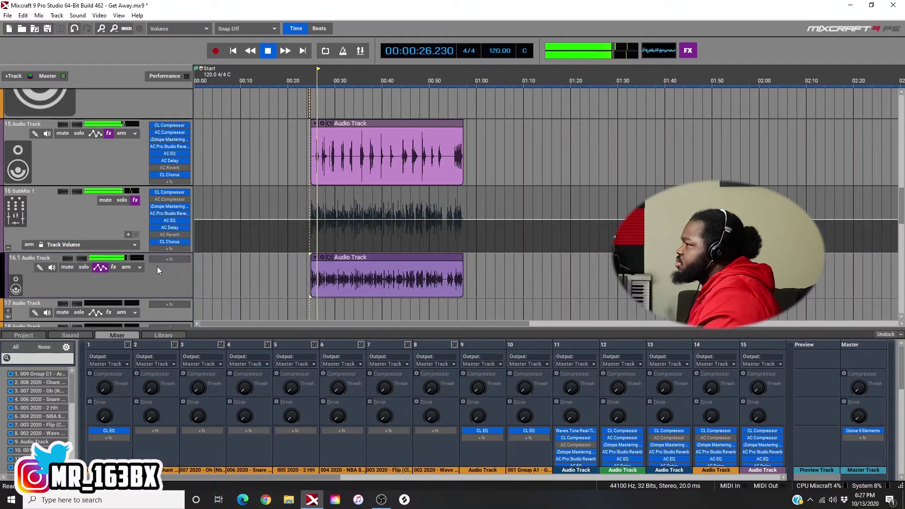
pyautogui.press('space')
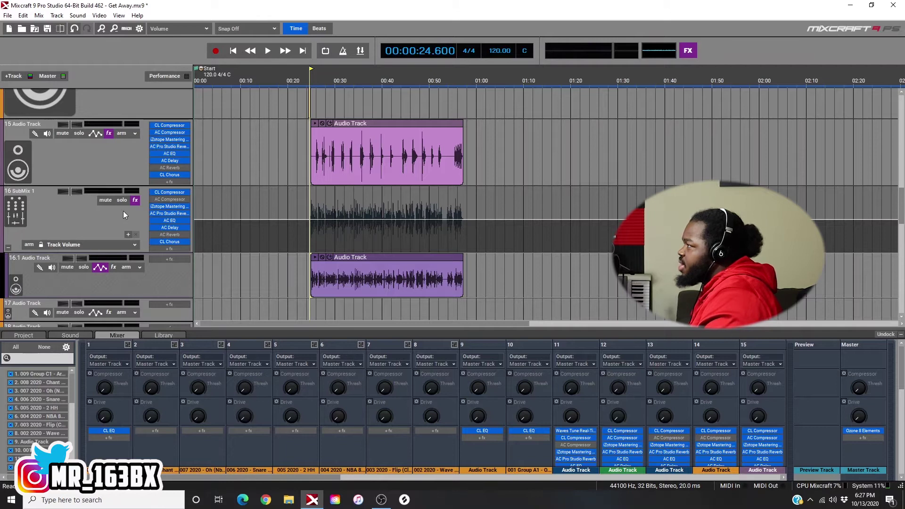
pyautogui.press('space')
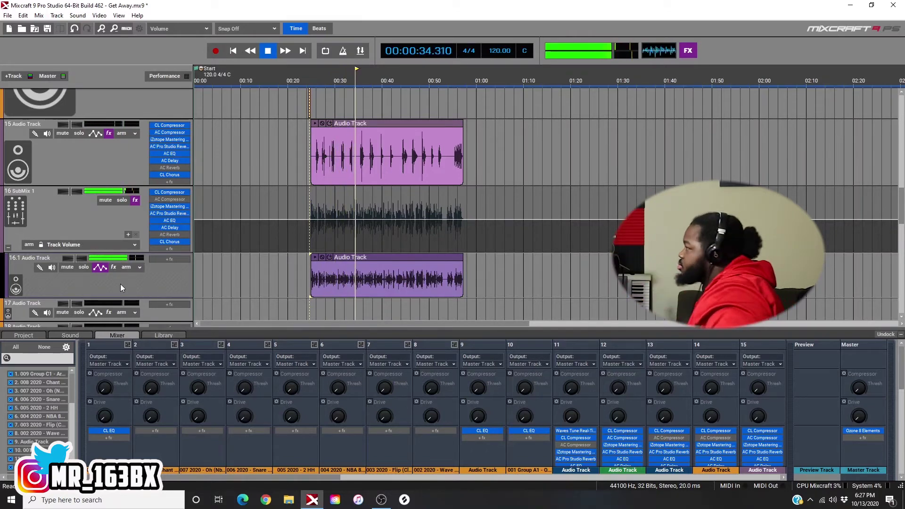
pyautogui.press('space')
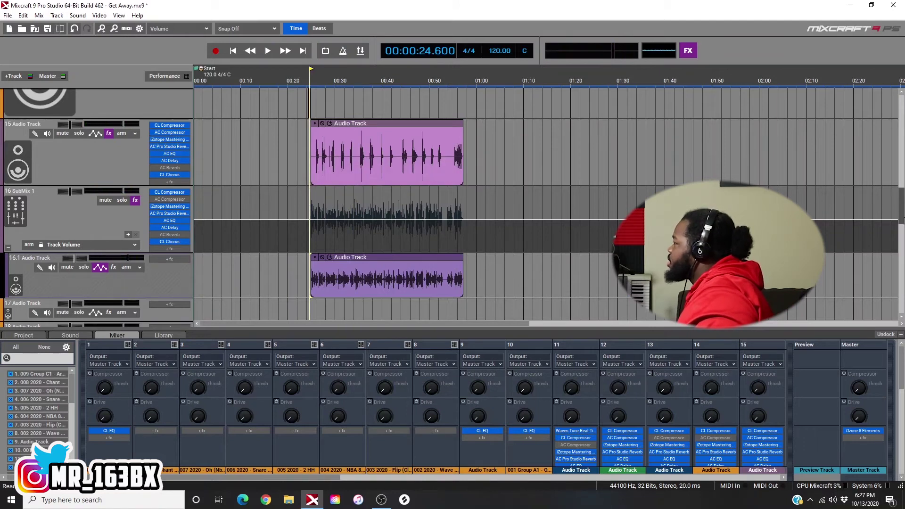
pyautogui.scroll(-3, 844, 242)
# Step: Set track 17's recording input to Microphone (Scarlett 2i2 USB), Left Channel
pyautogui.click(135, 207)
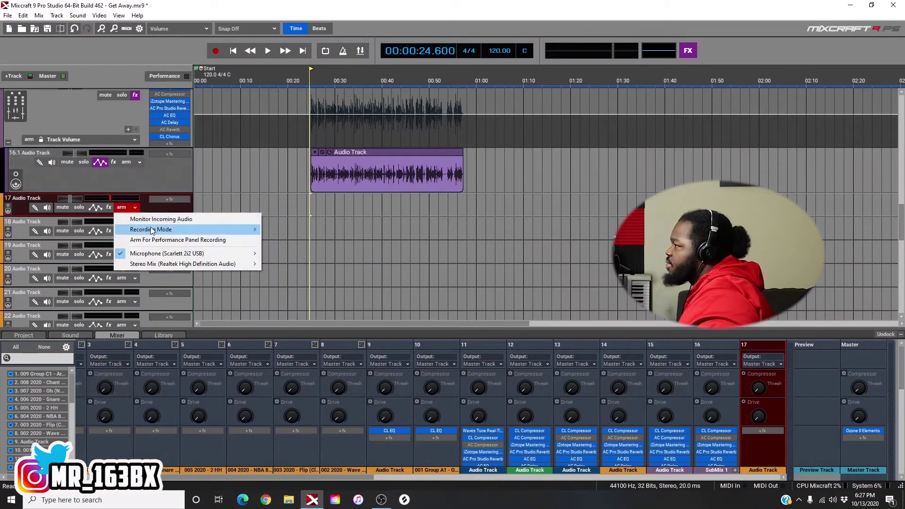
pyautogui.moveTo(203, 255)
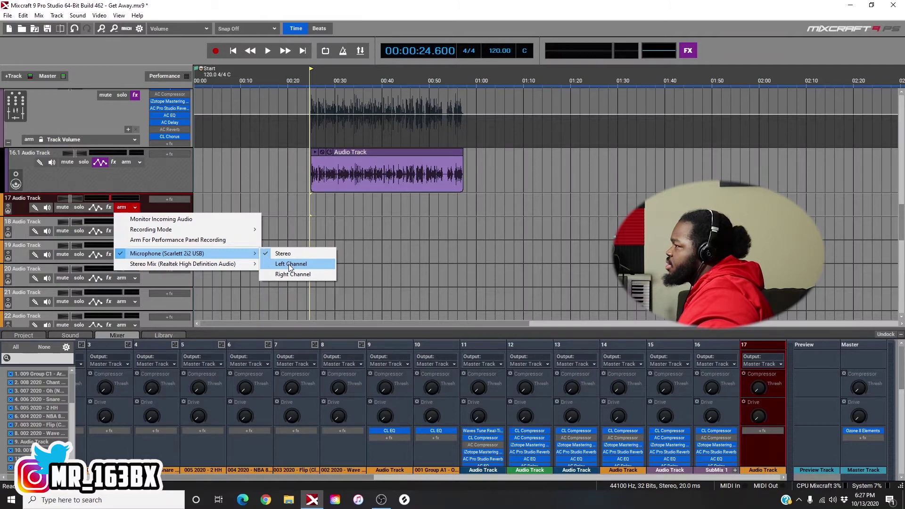
pyautogui.click(290, 265)
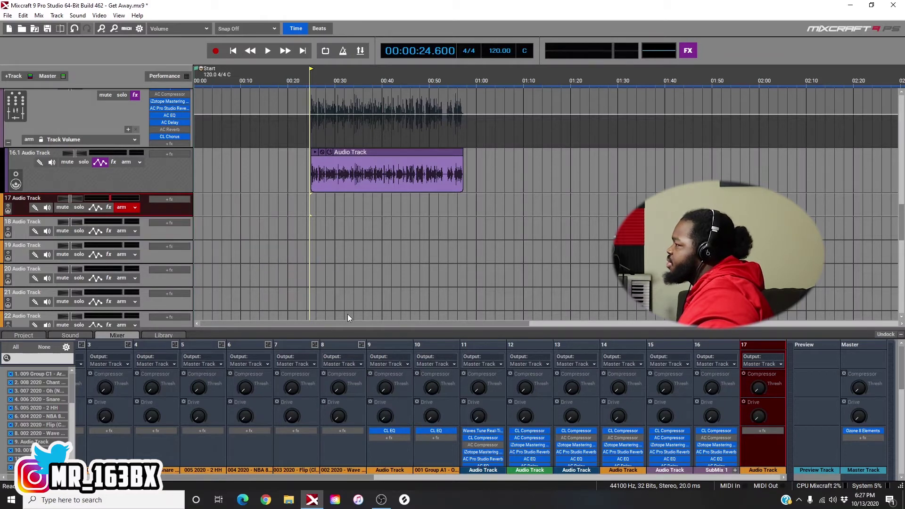
# Step: Collapse the bottom mixer panel to enlarge the track view
pyautogui.click(901, 336)
pyautogui.scroll(5, 505, 425)
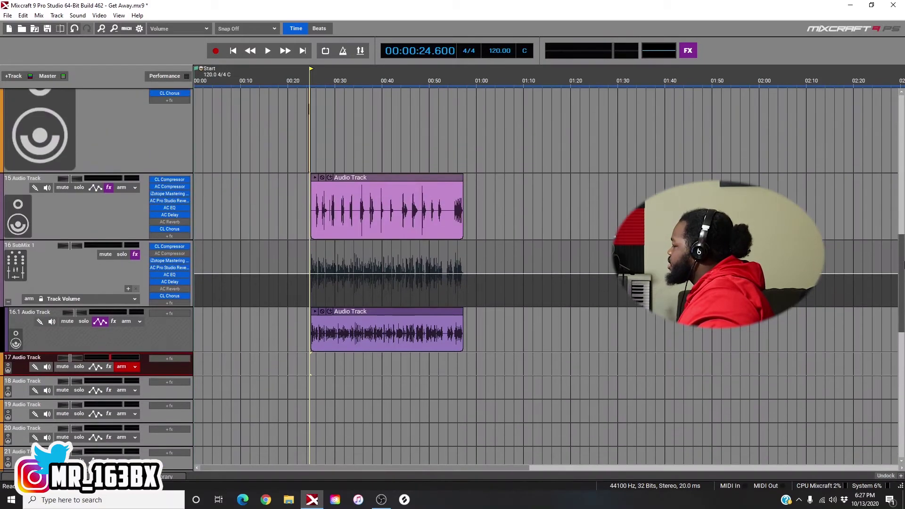
pyautogui.moveTo(360, 466); pyautogui.dragTo(429, 471)
pyautogui.moveTo(902, 283); pyautogui.dragTo(901, 194)
pyautogui.scroll(-6, 369, 423)
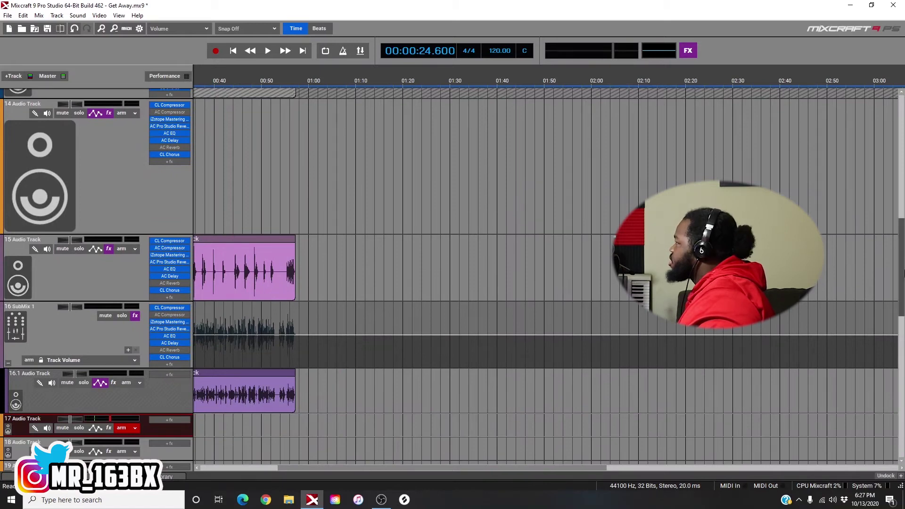
pyautogui.scroll(6, 389, 360)
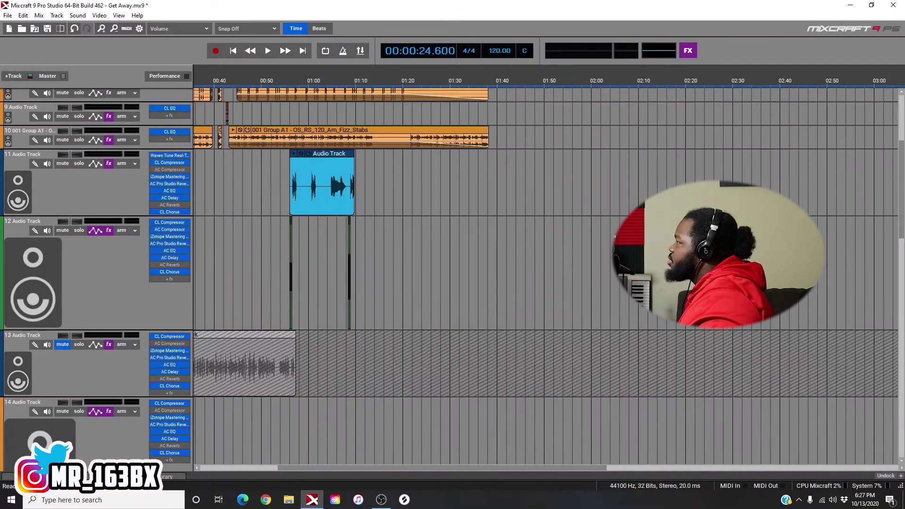
# Step: Preview from about 1:07.7, then record a new vocal take on track 17
pyautogui.click(346, 336)
pyautogui.press('space')
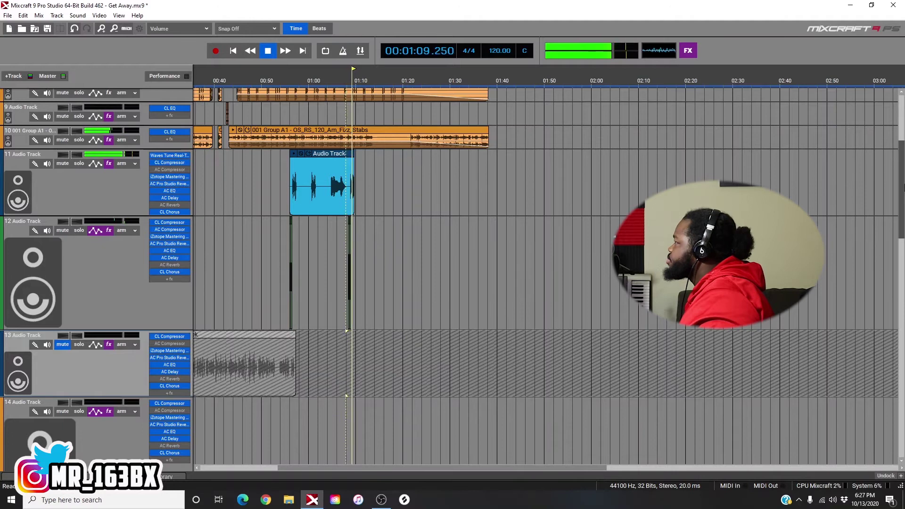
pyautogui.scroll(-10, 882, 259)
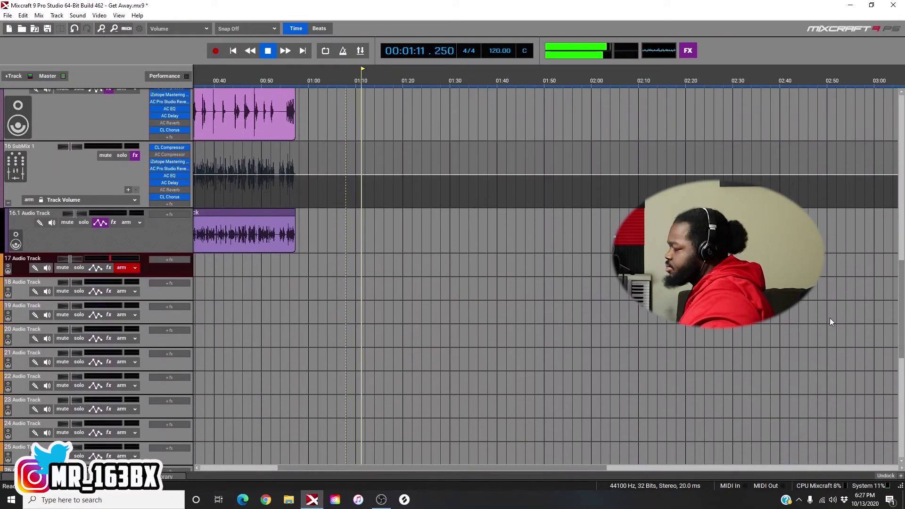
pyautogui.press('space')
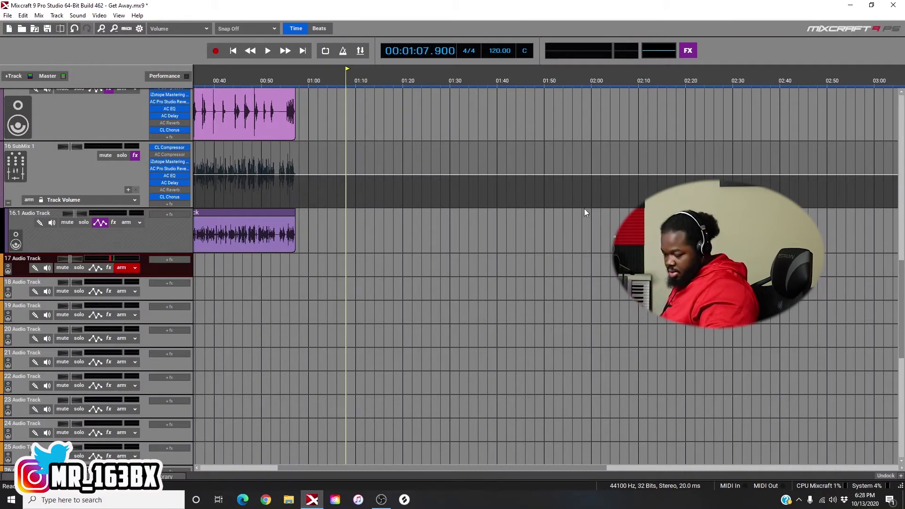
pyautogui.press('r')
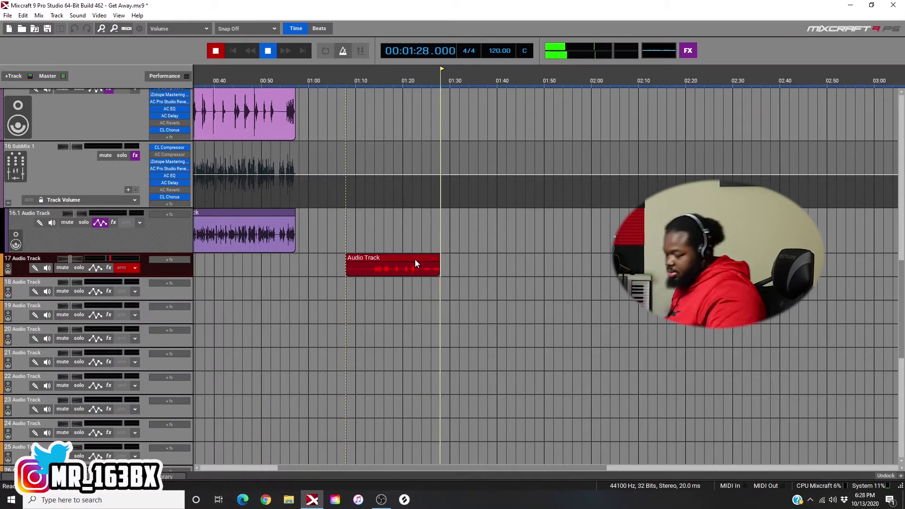
pyautogui.press('space')
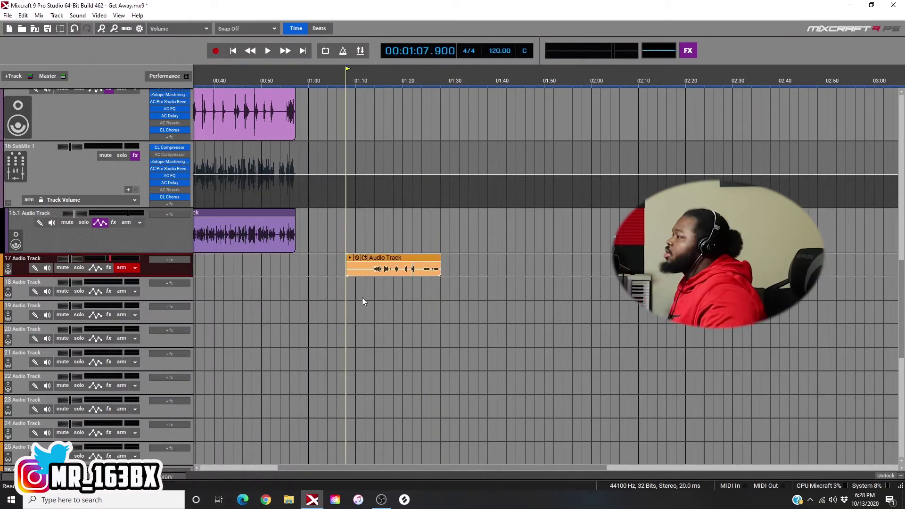
# Step: Colour track 17 dark blue and show the mixer channel strips again
pyautogui.rightClick(158, 271)
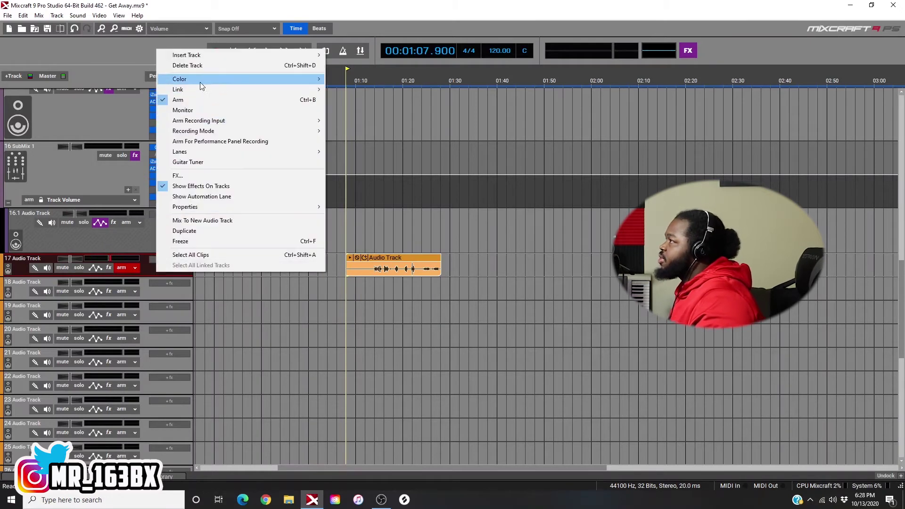
pyautogui.moveTo(205, 79)
pyautogui.click(343, 90)
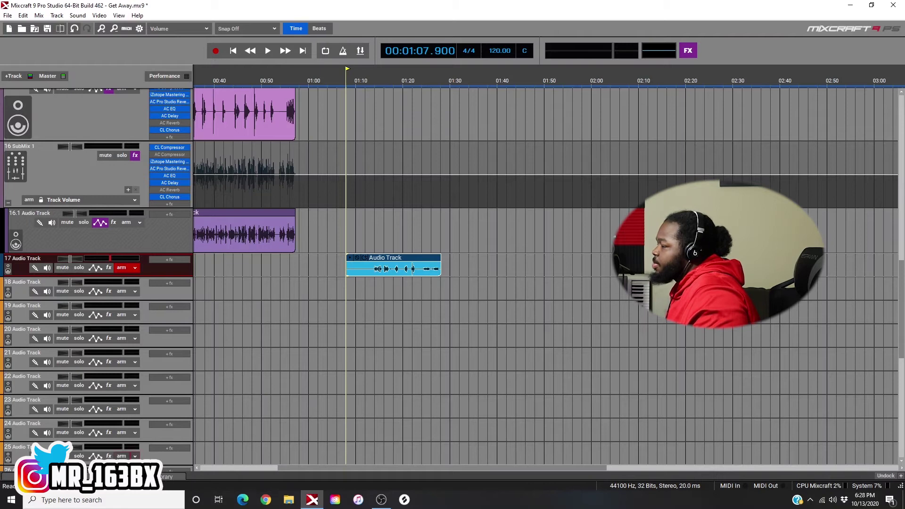
pyautogui.hotkey('ctrl', 'm')
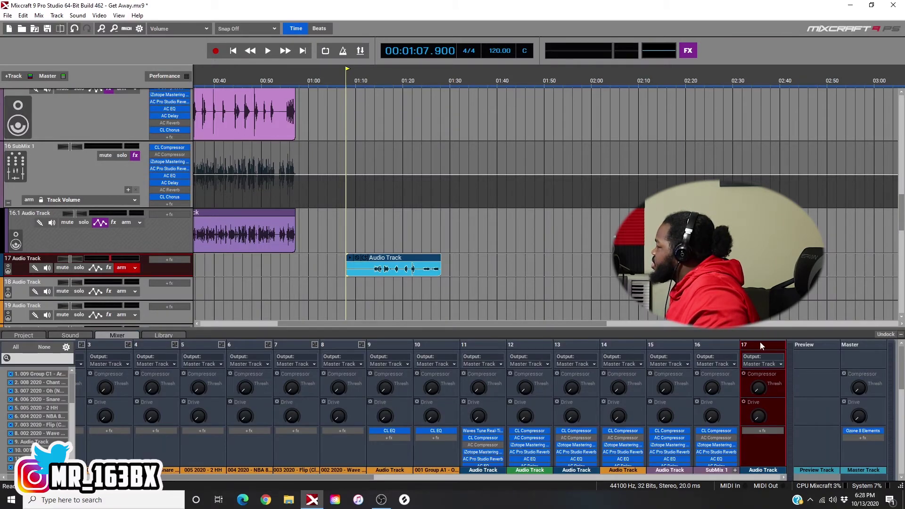
# Step: Send track 17's output to SubMix 1 and play the new take from about 1:12.9
pyautogui.click(769, 364)
pyautogui.click(776, 386)
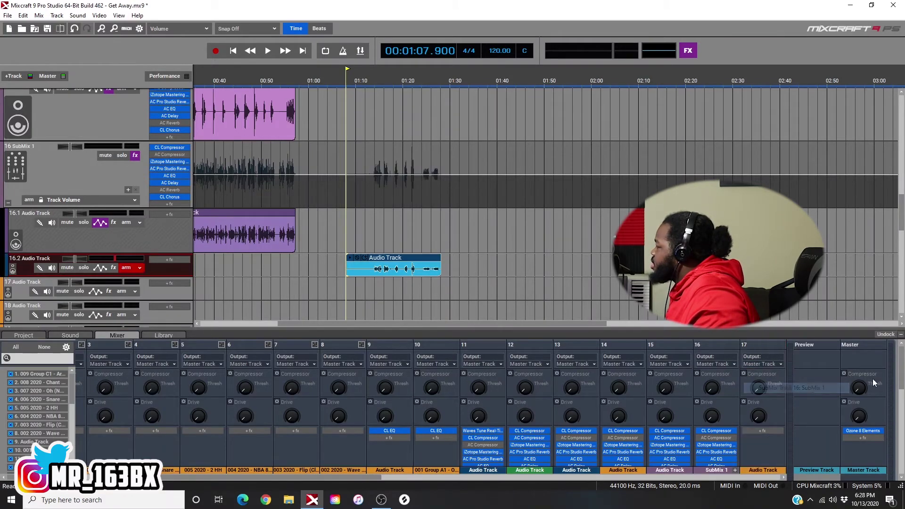
pyautogui.click(369, 280)
pyautogui.press('space')
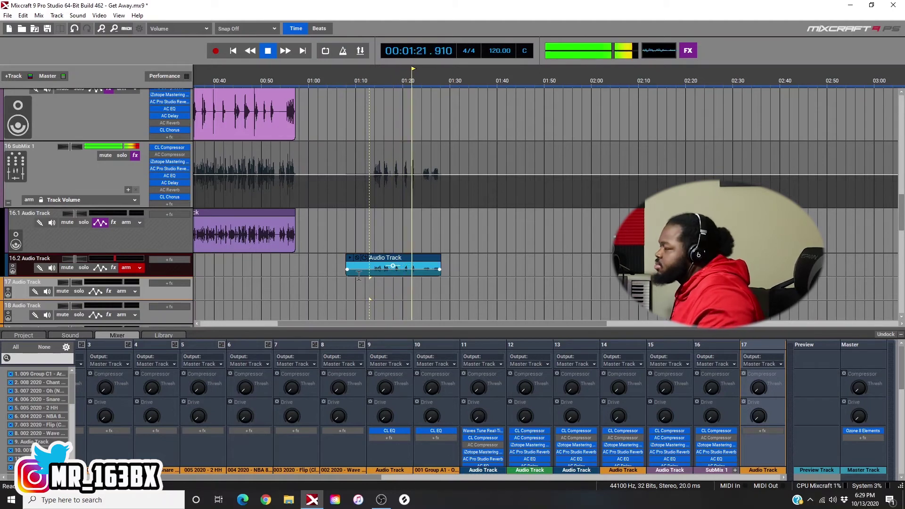
pyautogui.press('space')
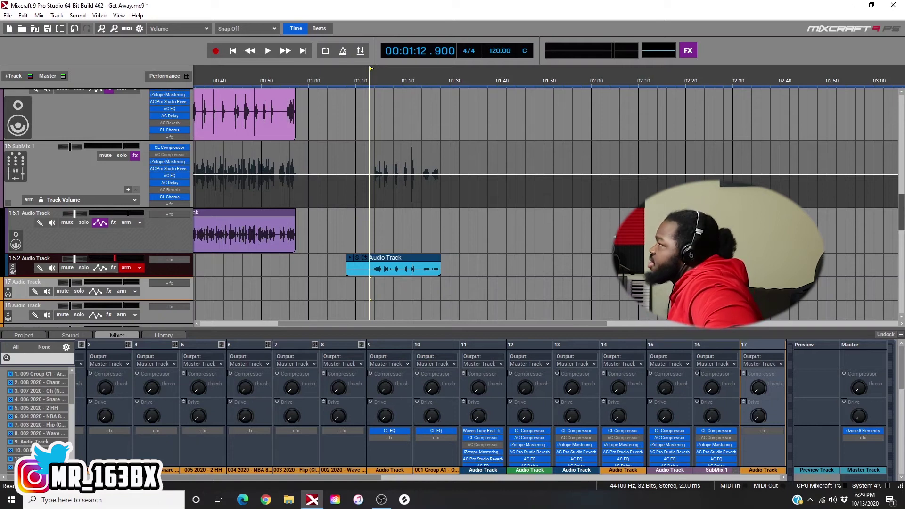
pyautogui.scroll(3, 901, 238)
pyautogui.scroll(-1, 346, 282)
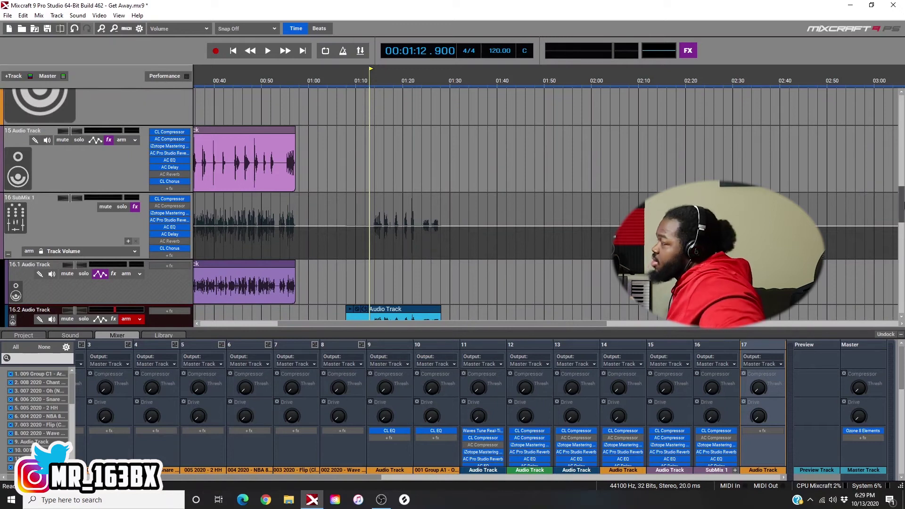
pyautogui.moveTo(902, 201); pyautogui.dragTo(902, 226)
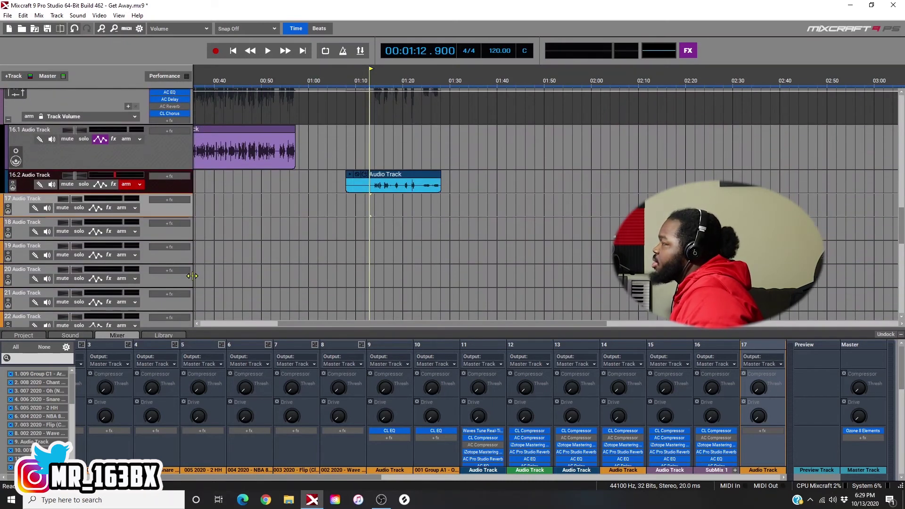